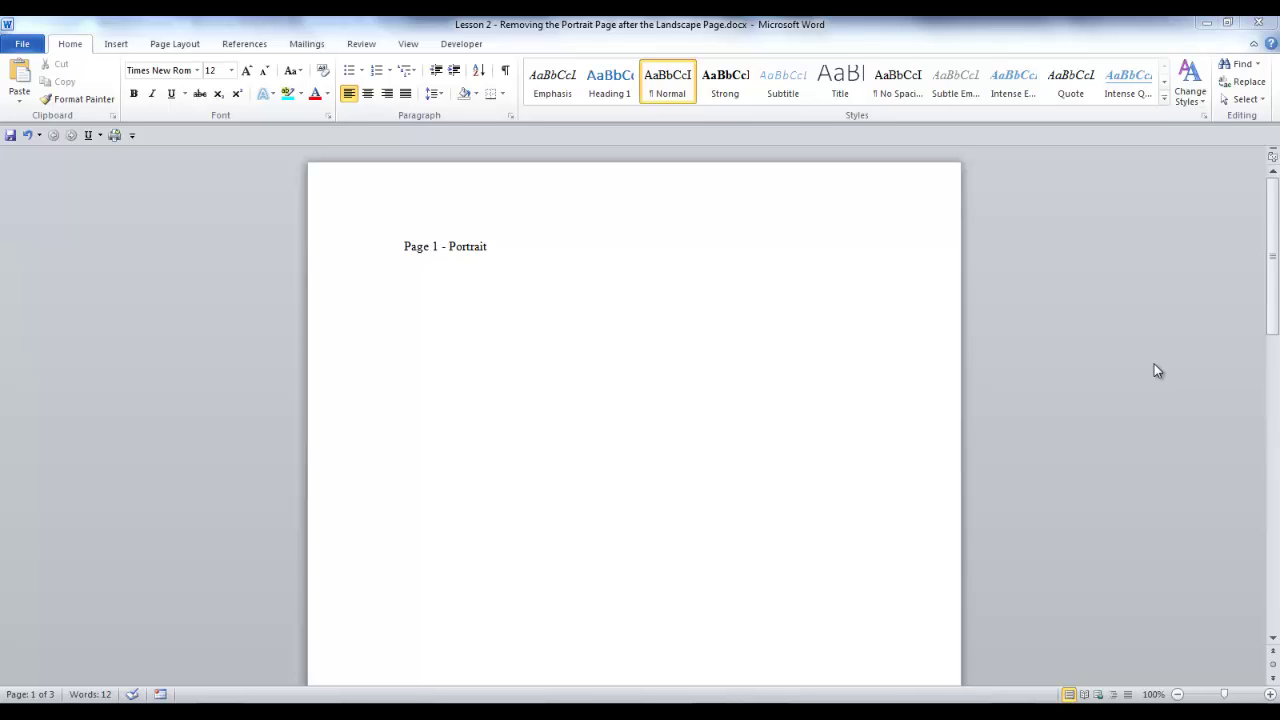
# Move down to page 3 and place the cursor in the 'Page 3 - Portrait' text.
pyautogui.scroll(-10, 1174, 414)
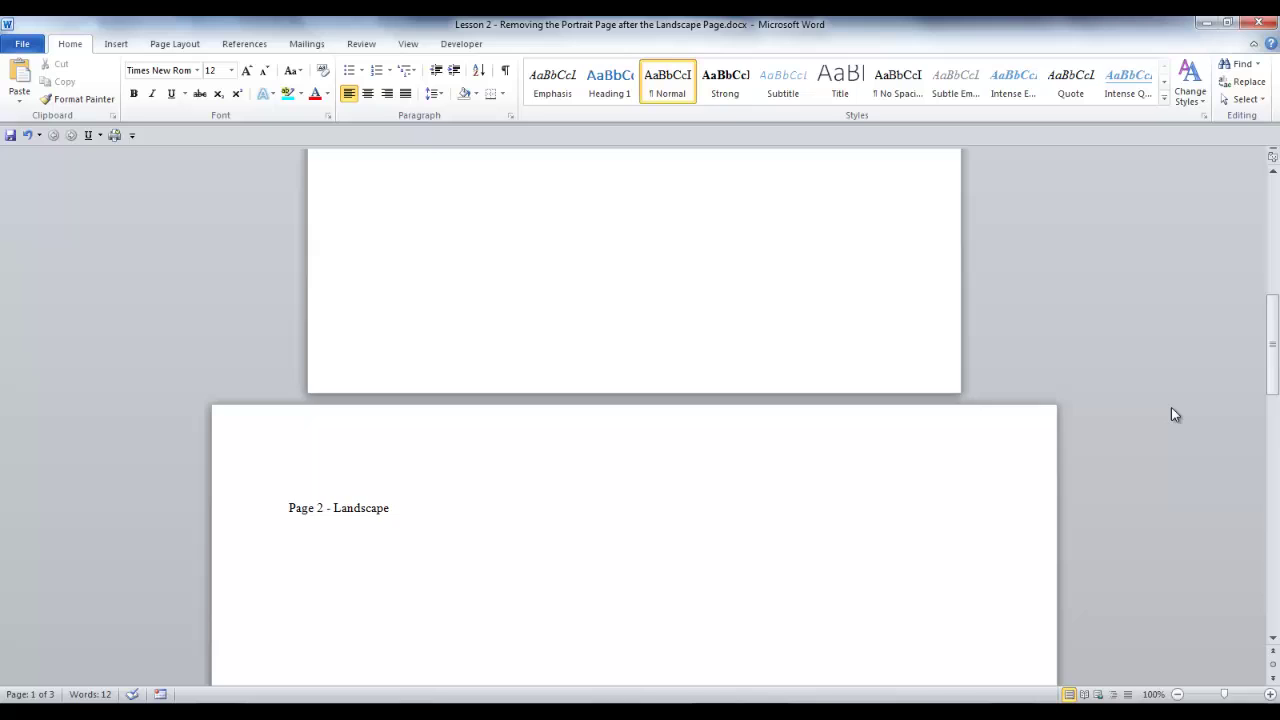
pyautogui.scroll(-15, 1174, 414)
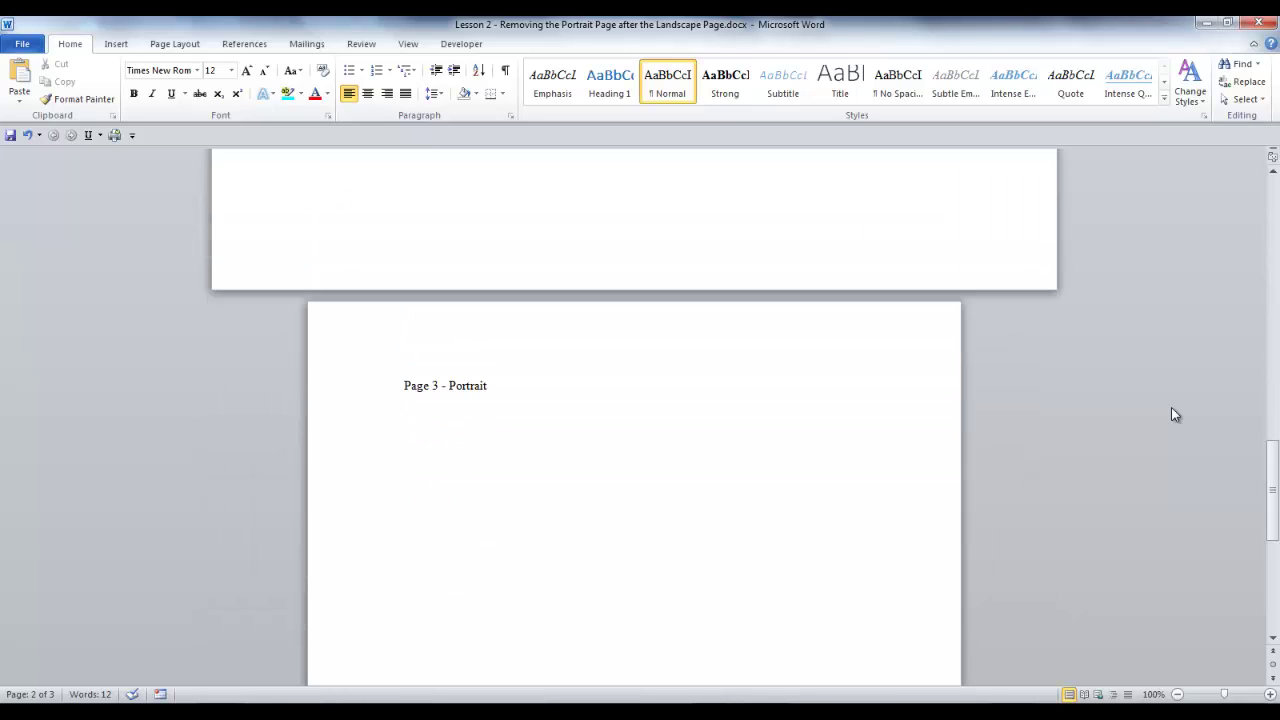
pyautogui.scroll(-2, 1174, 414)
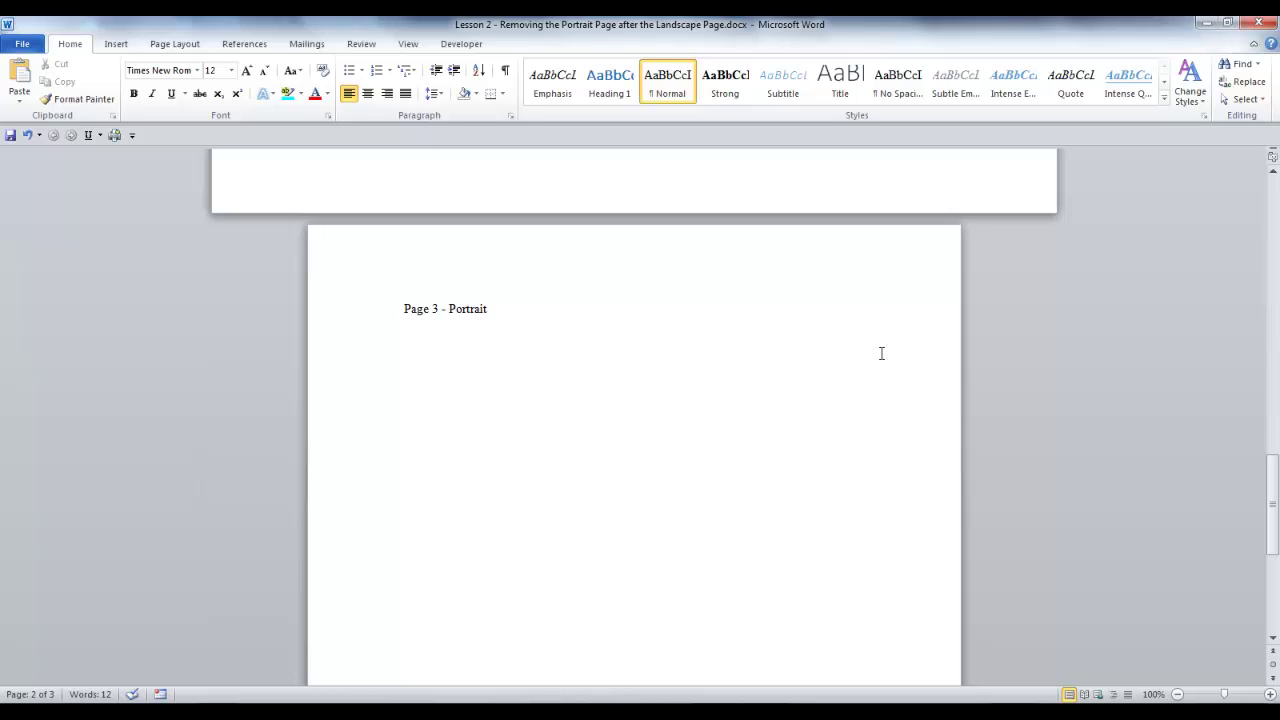
pyautogui.click(391, 305)
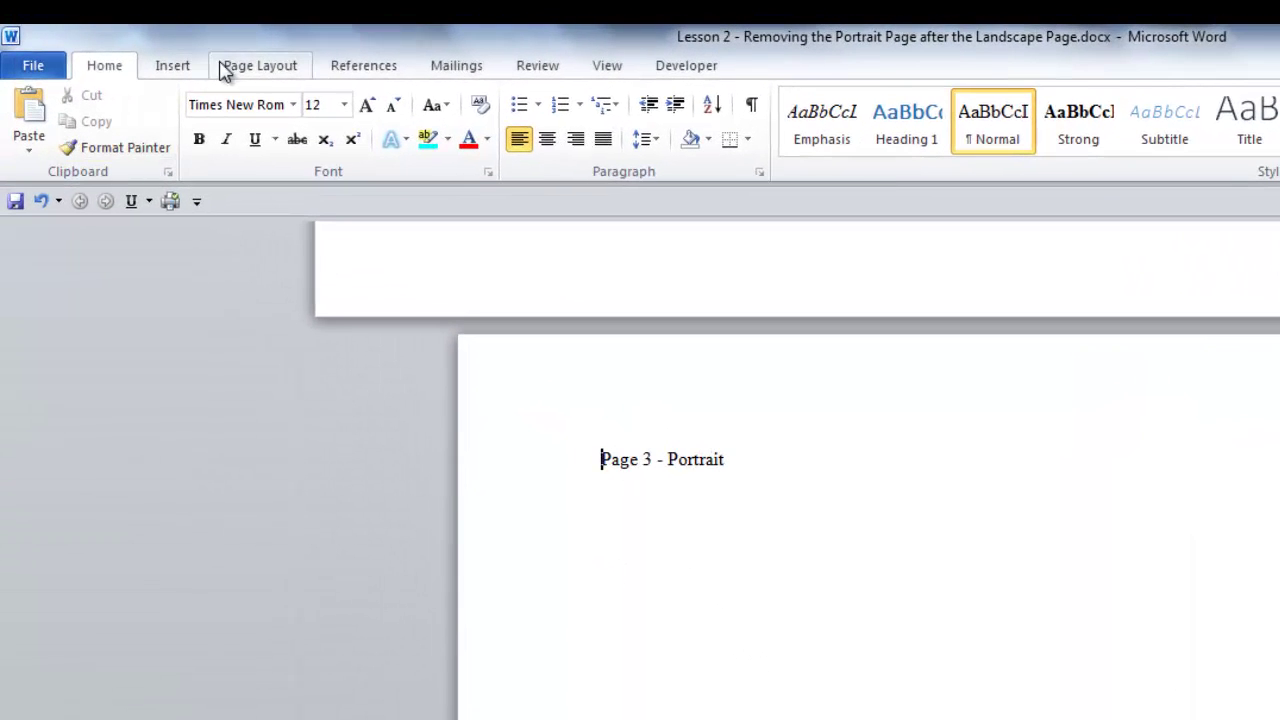
# Change page 3's orientation to Landscape from the Page Layout Orientation options.
pyautogui.click(252, 72)
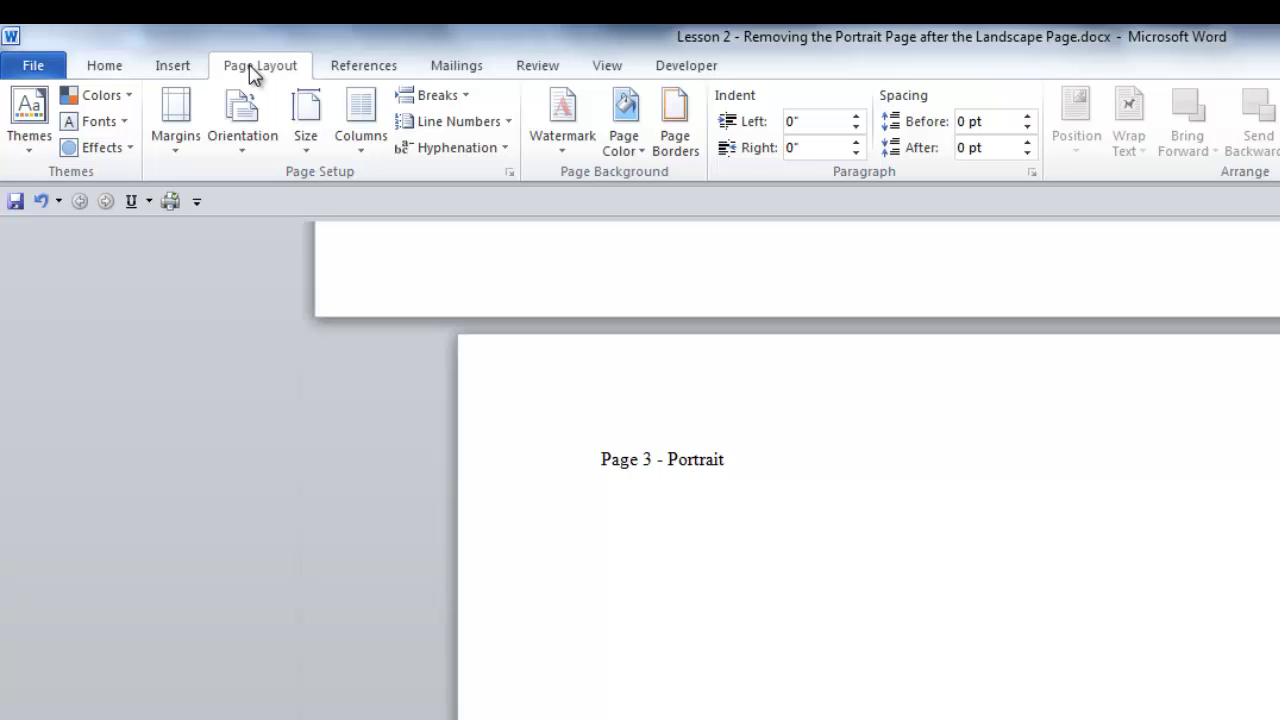
pyautogui.click(243, 153)
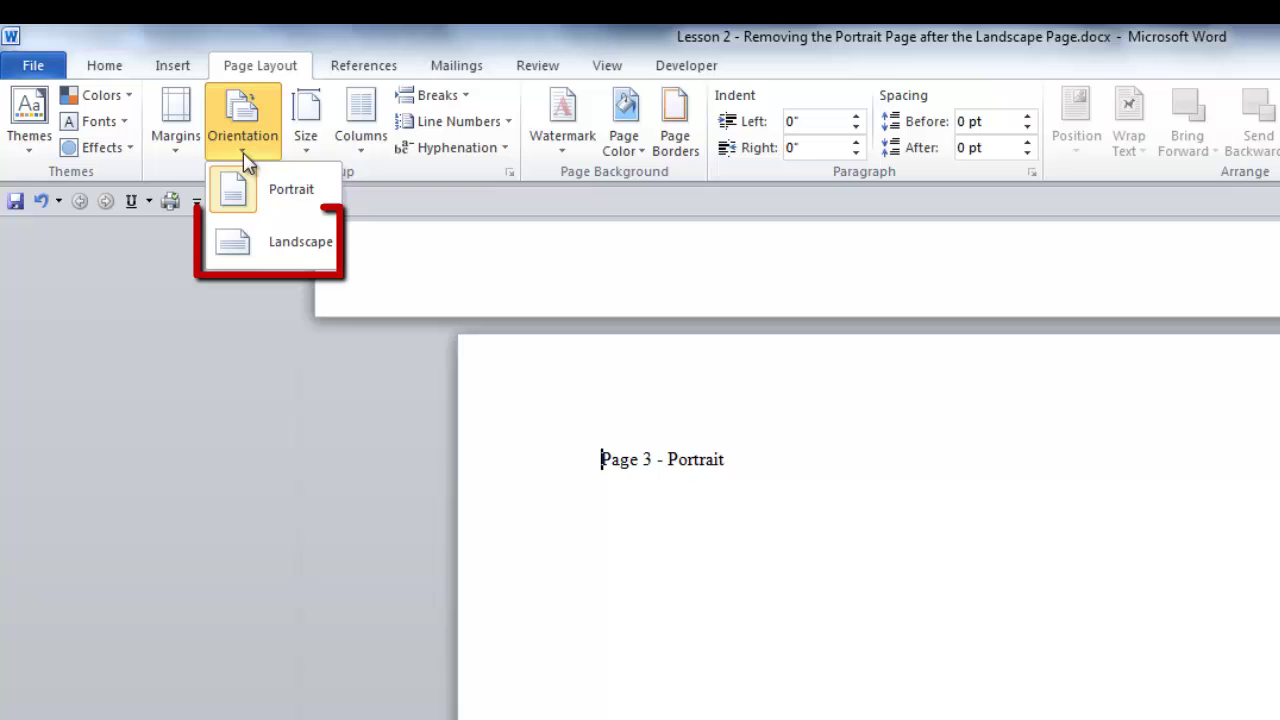
pyautogui.click(254, 244)
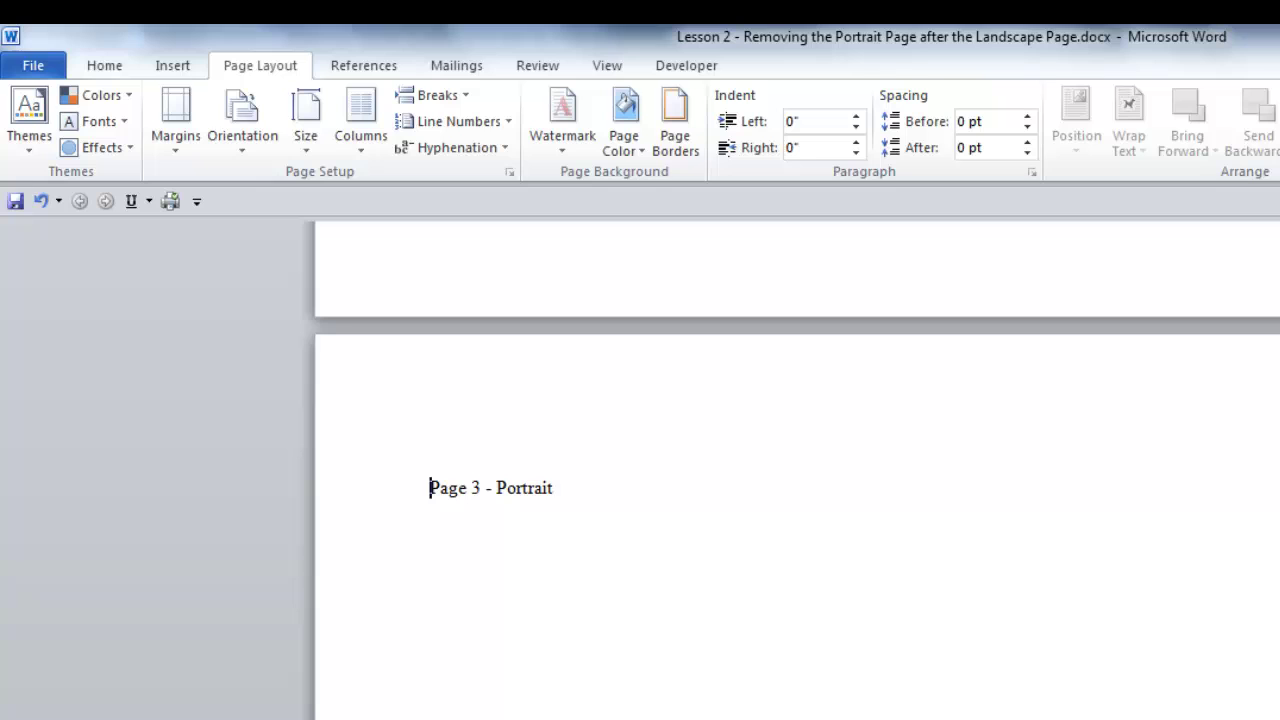
# Open the Section 3 header on page 3 for editing with Insert > Header > Edit Header.
pyautogui.click(174, 76)
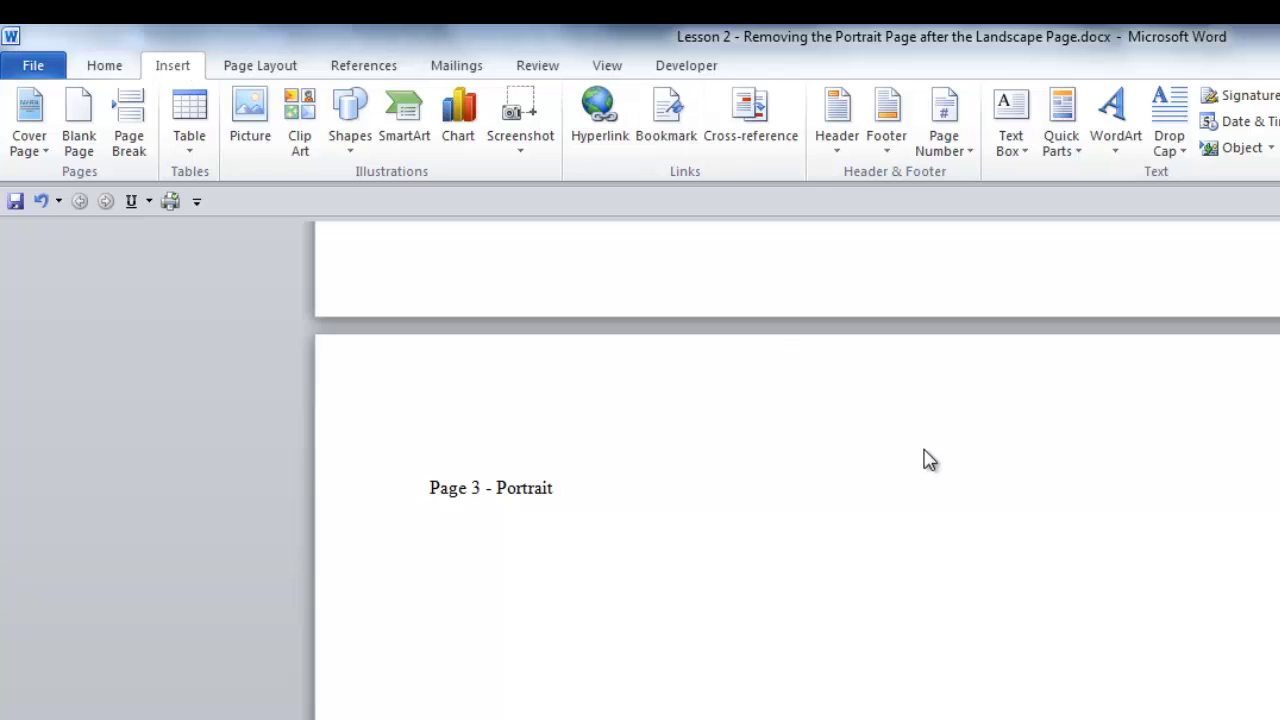
pyautogui.click(838, 150)
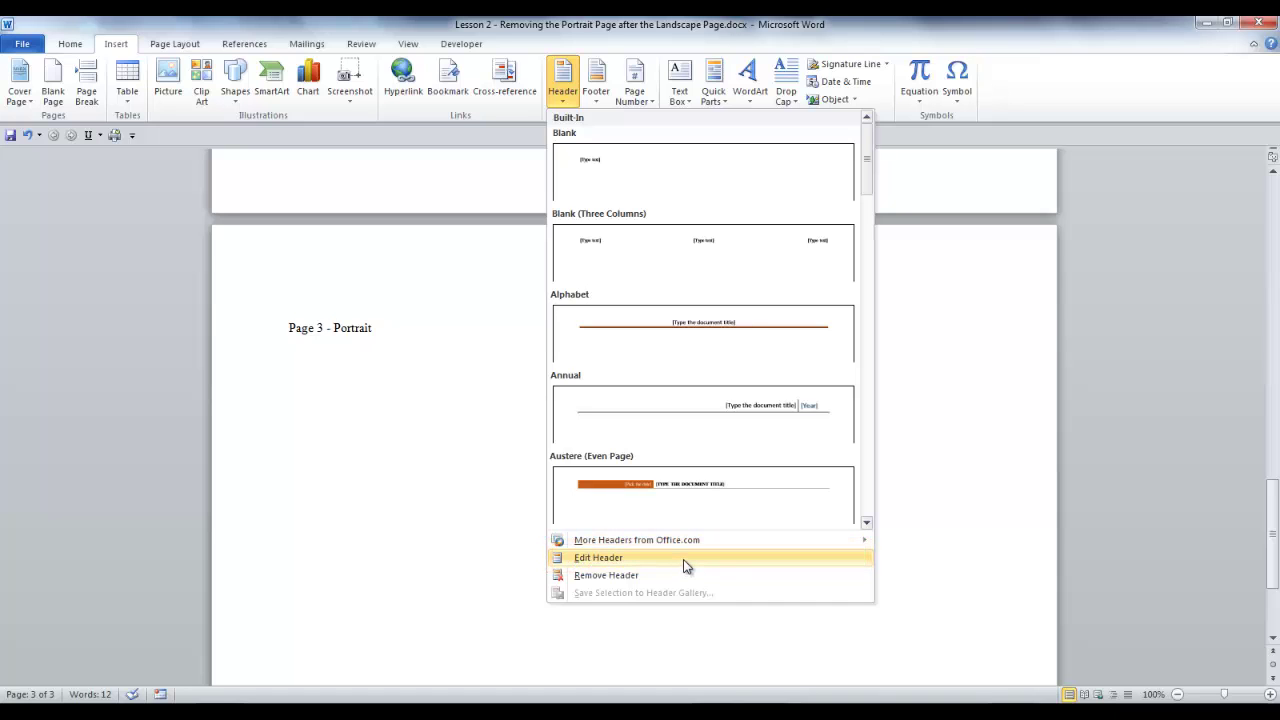
pyautogui.click(685, 566)
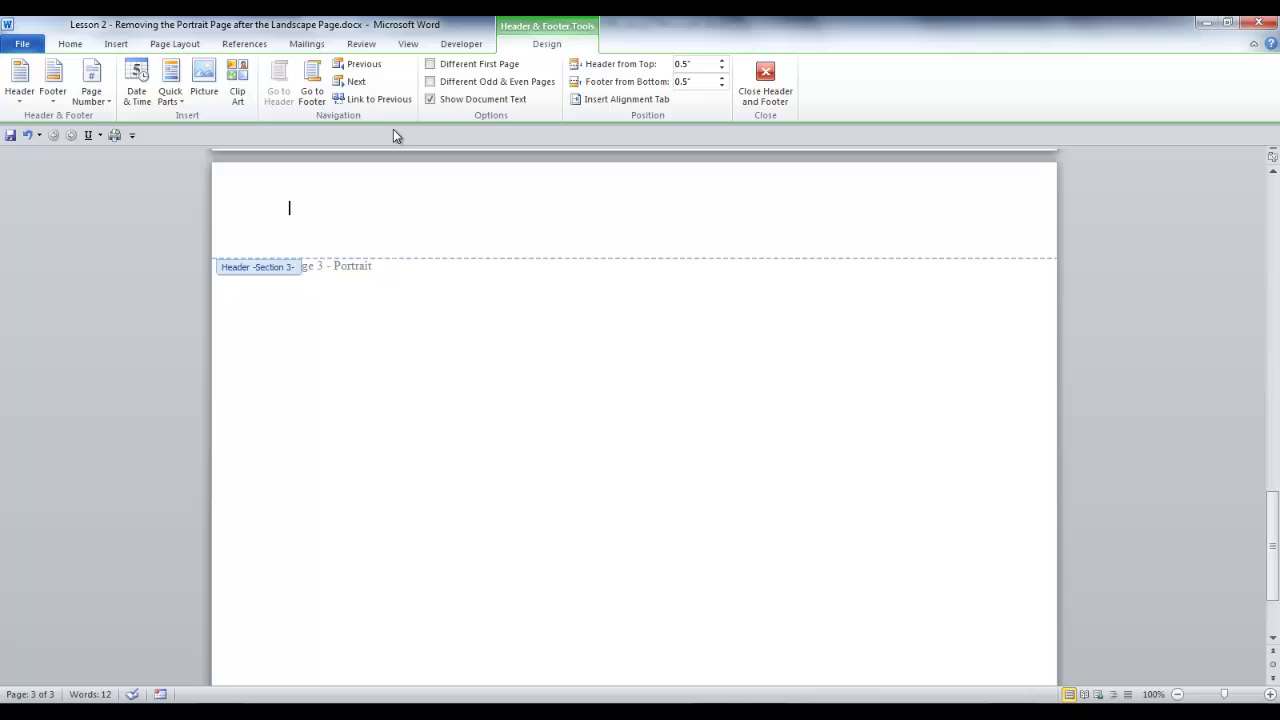
# Turn on Link to Previous for the Section 3 header and confirm, making it Same as Previous.
pyautogui.click(378, 99)
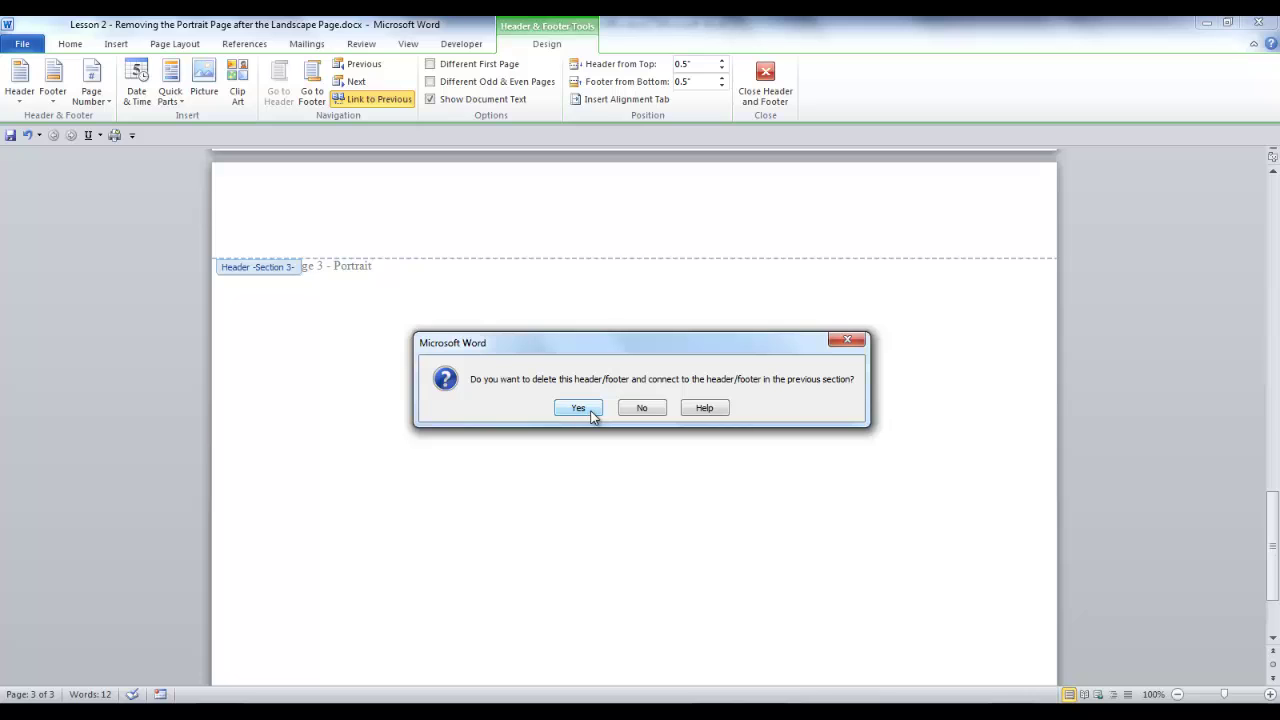
pyautogui.click(579, 408)
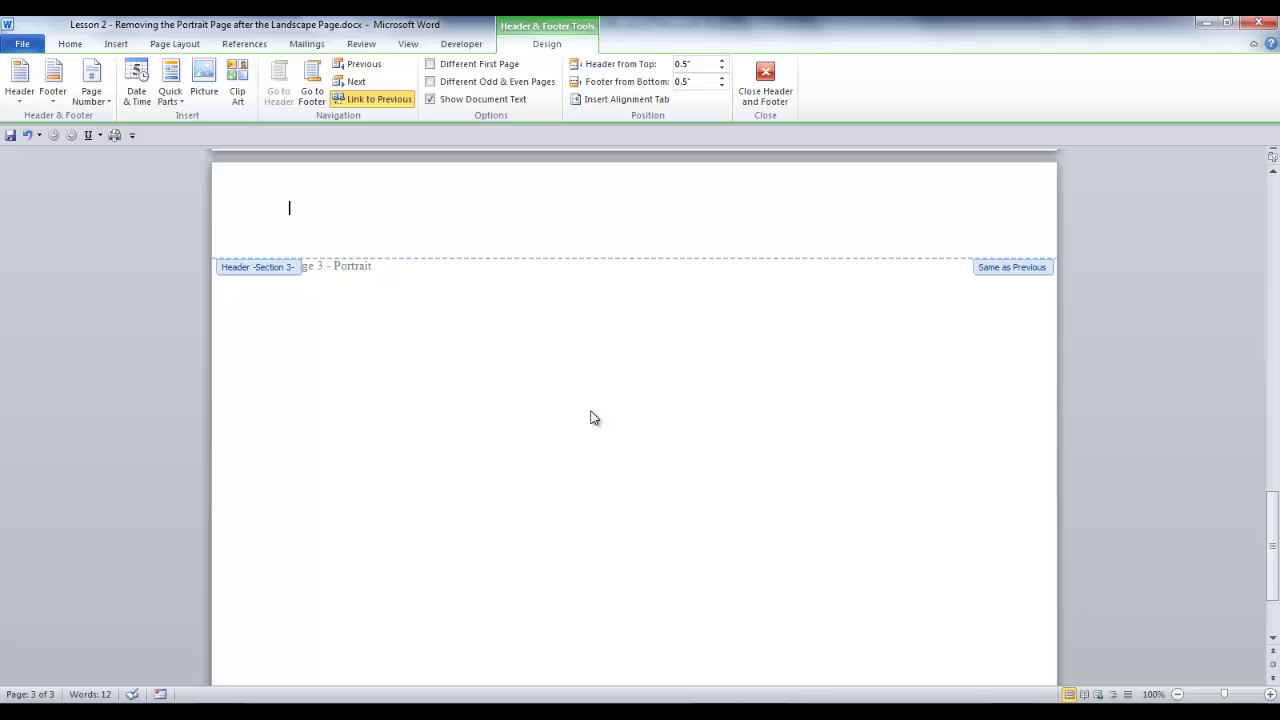
# Link the Section 3 footer to the previous section, confirm, and close header and footer editing.
pyautogui.click(312, 98)
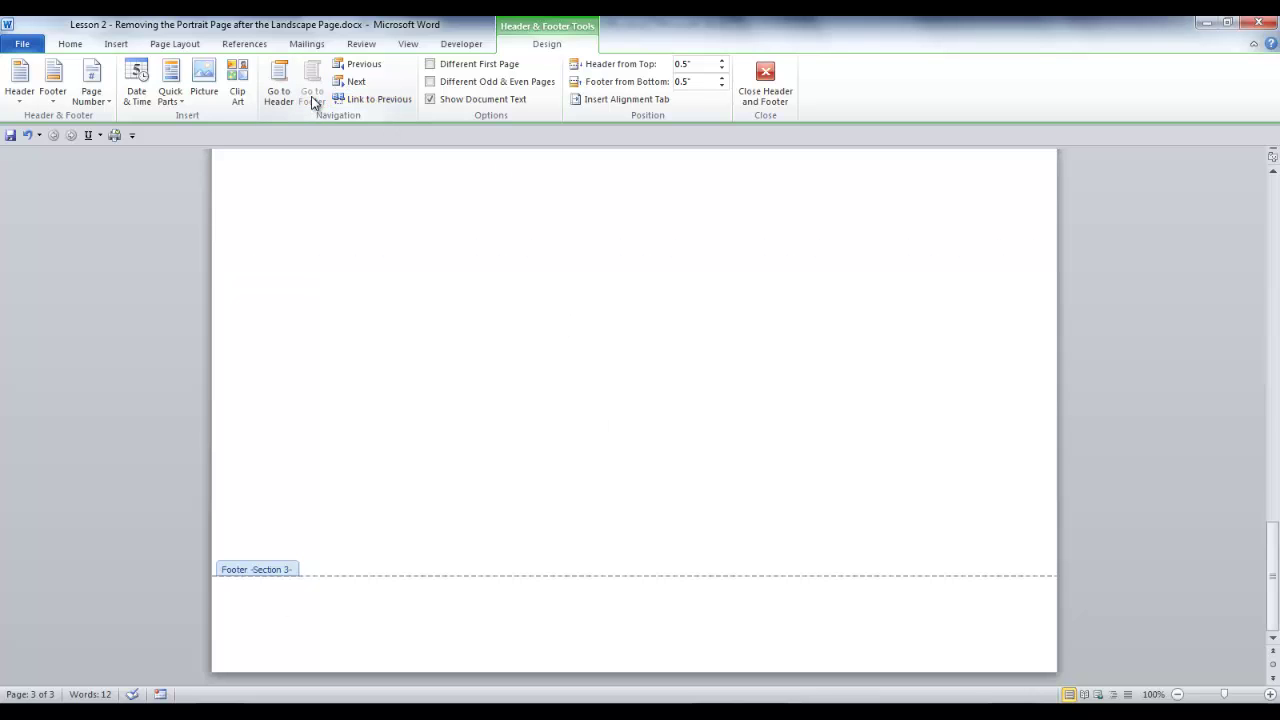
pyautogui.click(393, 98)
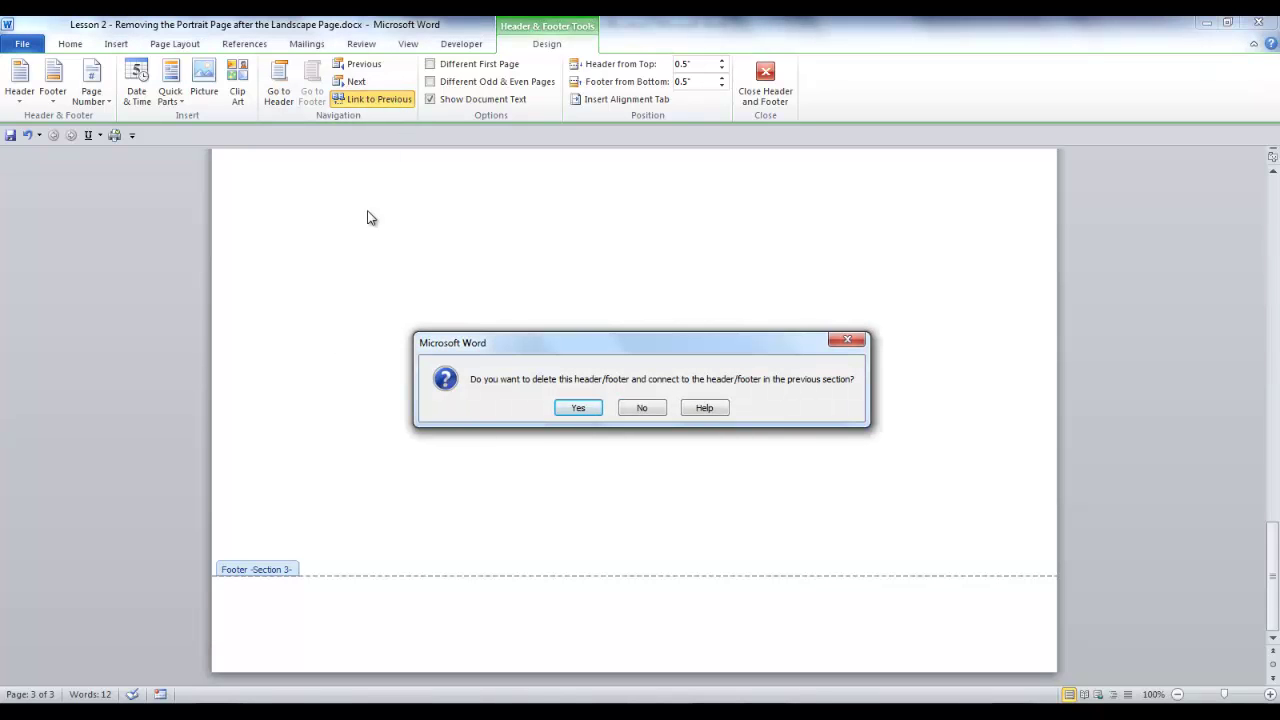
pyautogui.click(580, 408)
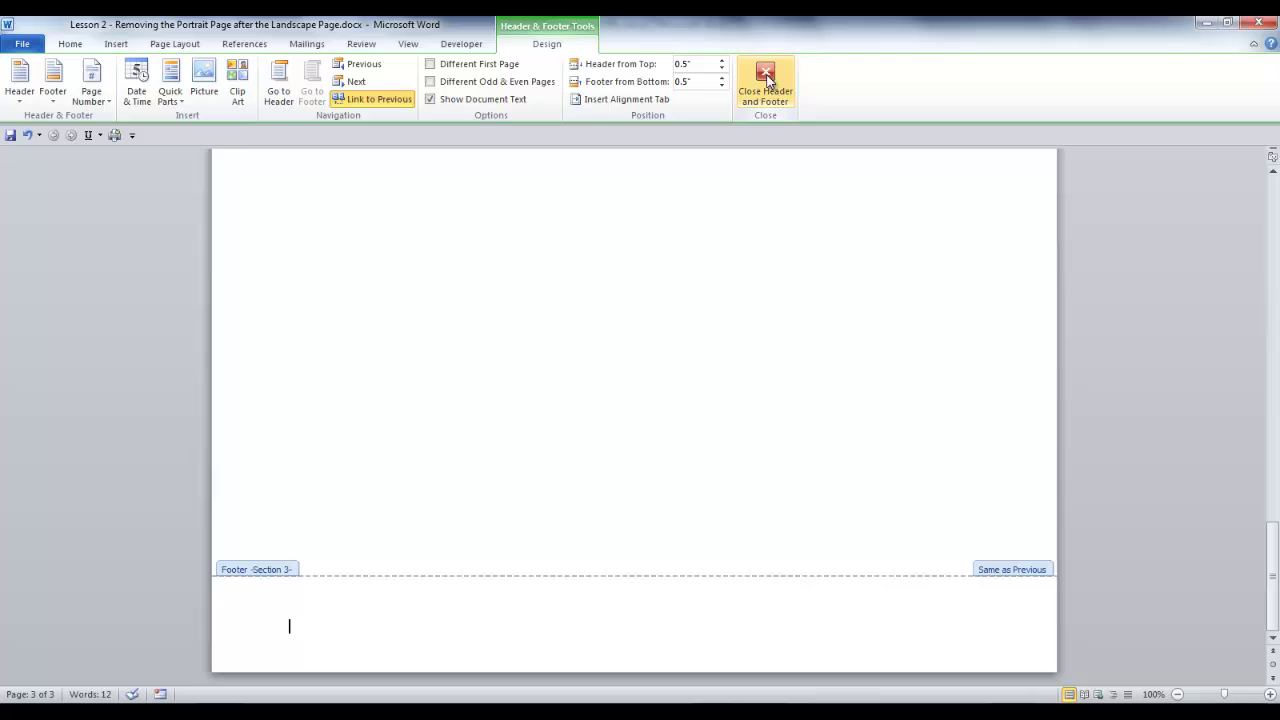
pyautogui.click(767, 80)
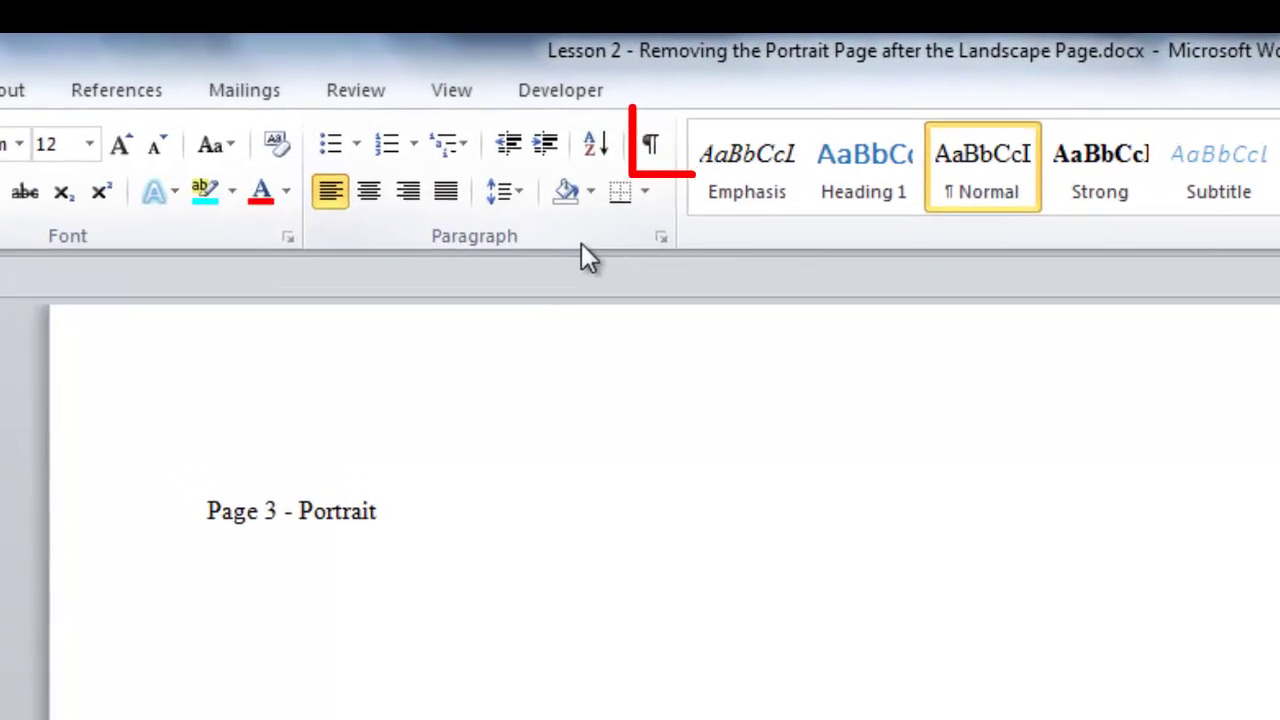
# Show formatting marks and place the cursor after 'Page 2 - Landscape' before the section break.
pyautogui.click(612, 158)
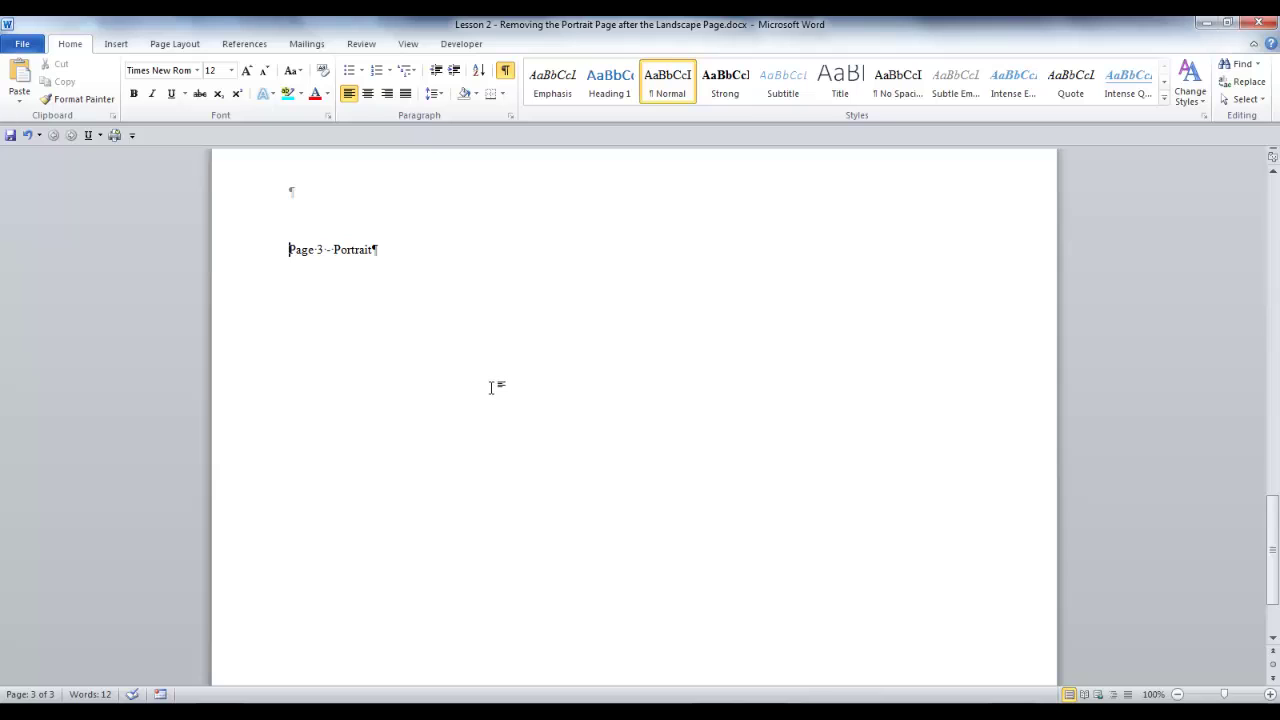
pyautogui.scroll(15, 491, 387)
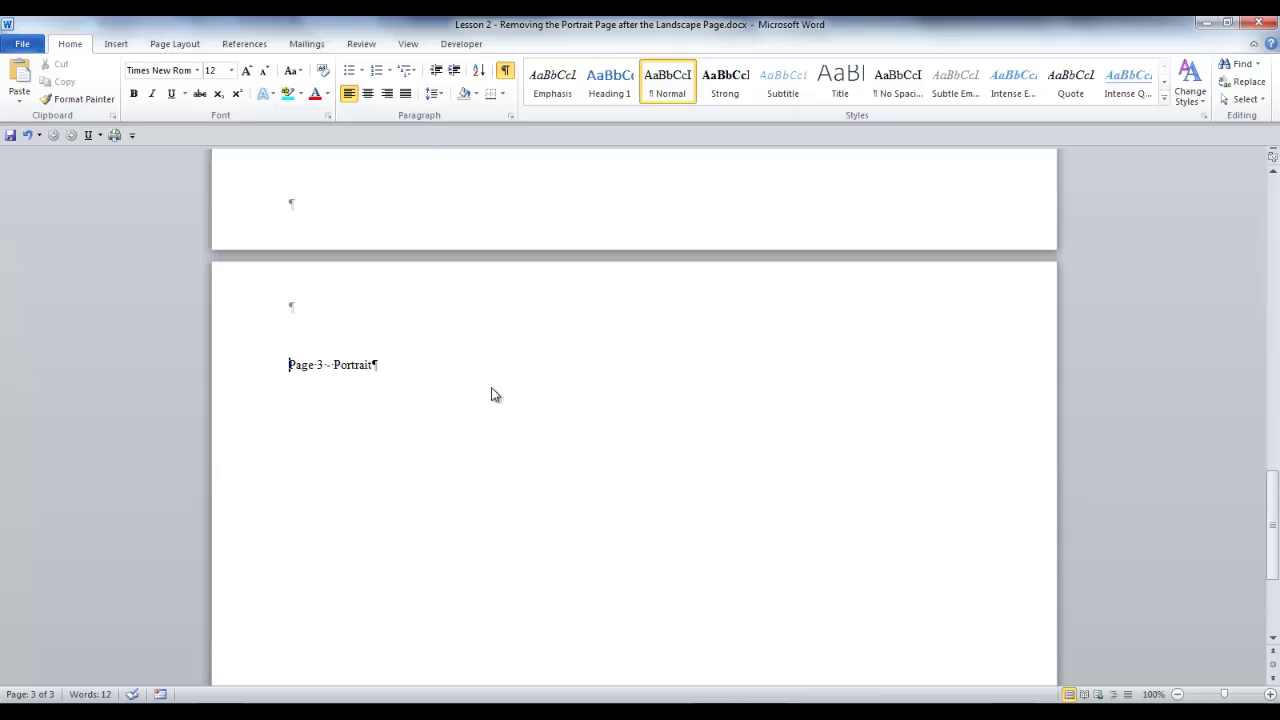
pyautogui.scroll(2, 491, 387)
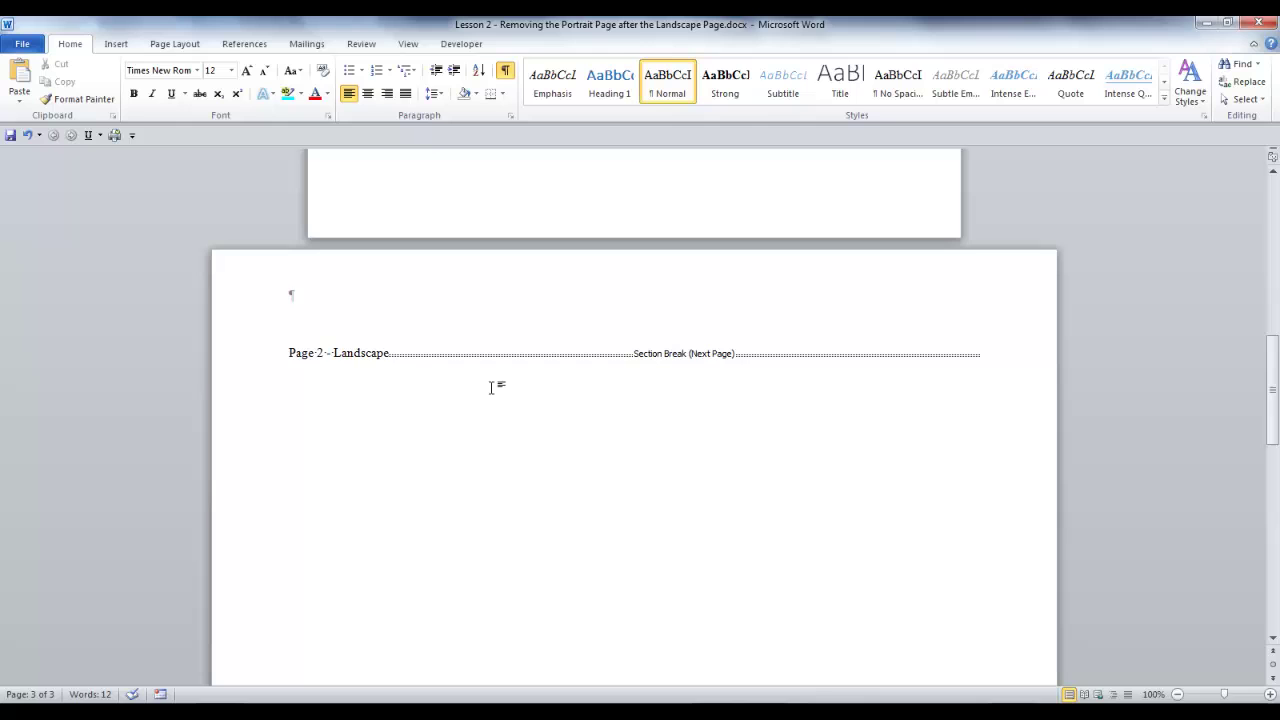
pyautogui.click(393, 354)
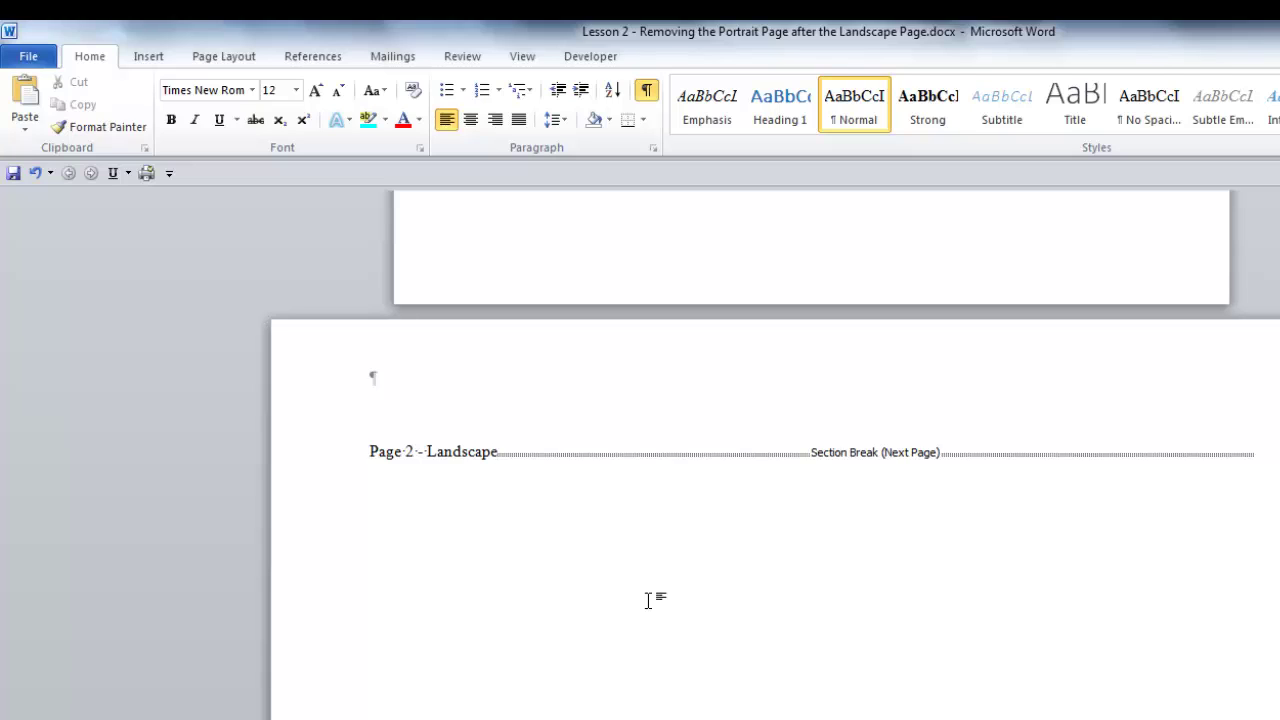
# Delete the Next Page section break and the trailing 'Page 3 - Portrait' text.
pyautogui.press('Delete')
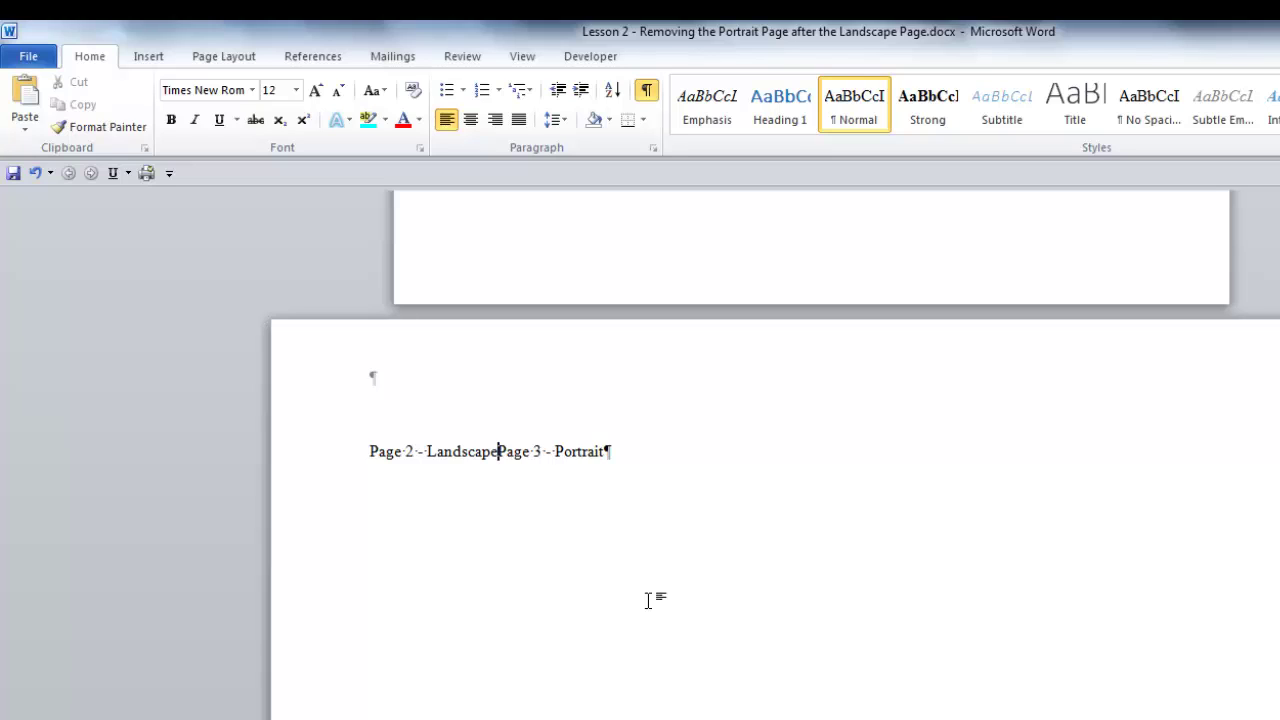
pyautogui.press('Delete')
pyautogui.press('Delete')
pyautogui.press('Delete')
pyautogui.press('Delete')
pyautogui.press('Delete')
pyautogui.press('Delete')
pyautogui.press('Delete')
pyautogui.press('Delete')
pyautogui.press('Delete')
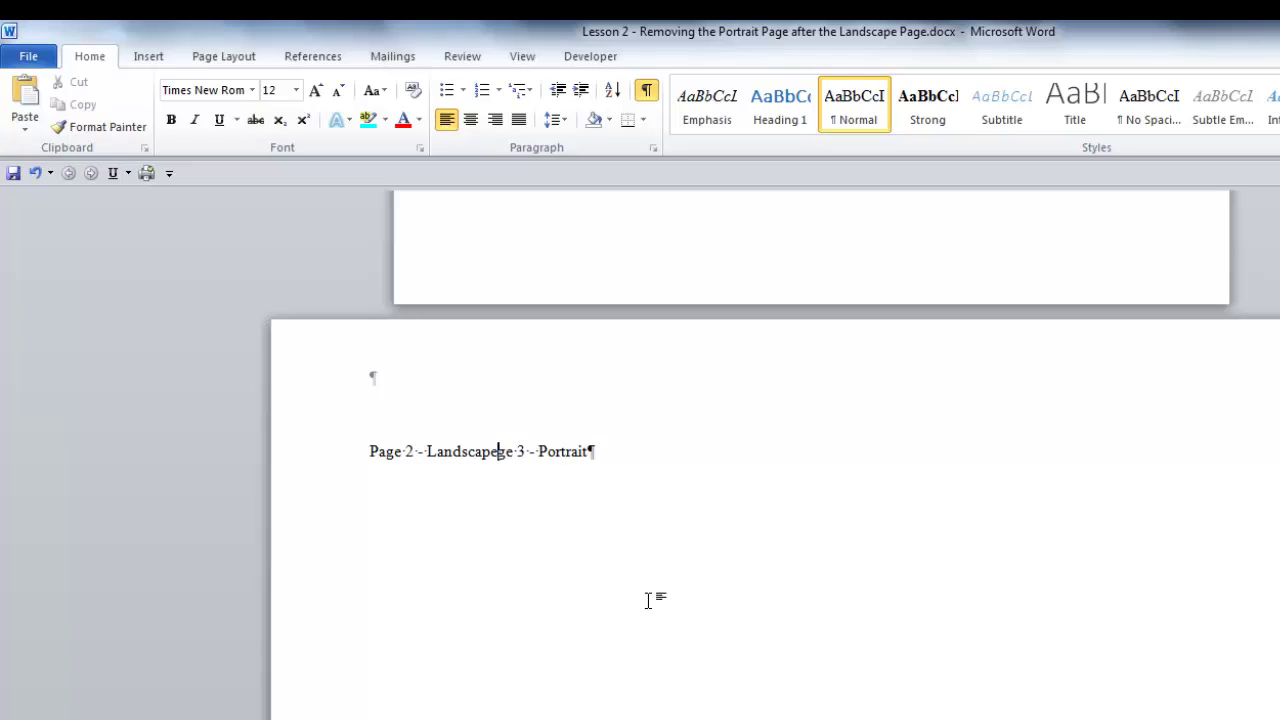
pyautogui.press('Delete')
pyautogui.press('Delete')
pyautogui.press('Delete')
pyautogui.press('Delete')
pyautogui.press('Delete')
pyautogui.press('Delete')
pyautogui.press('Delete')
pyautogui.press('Delete')
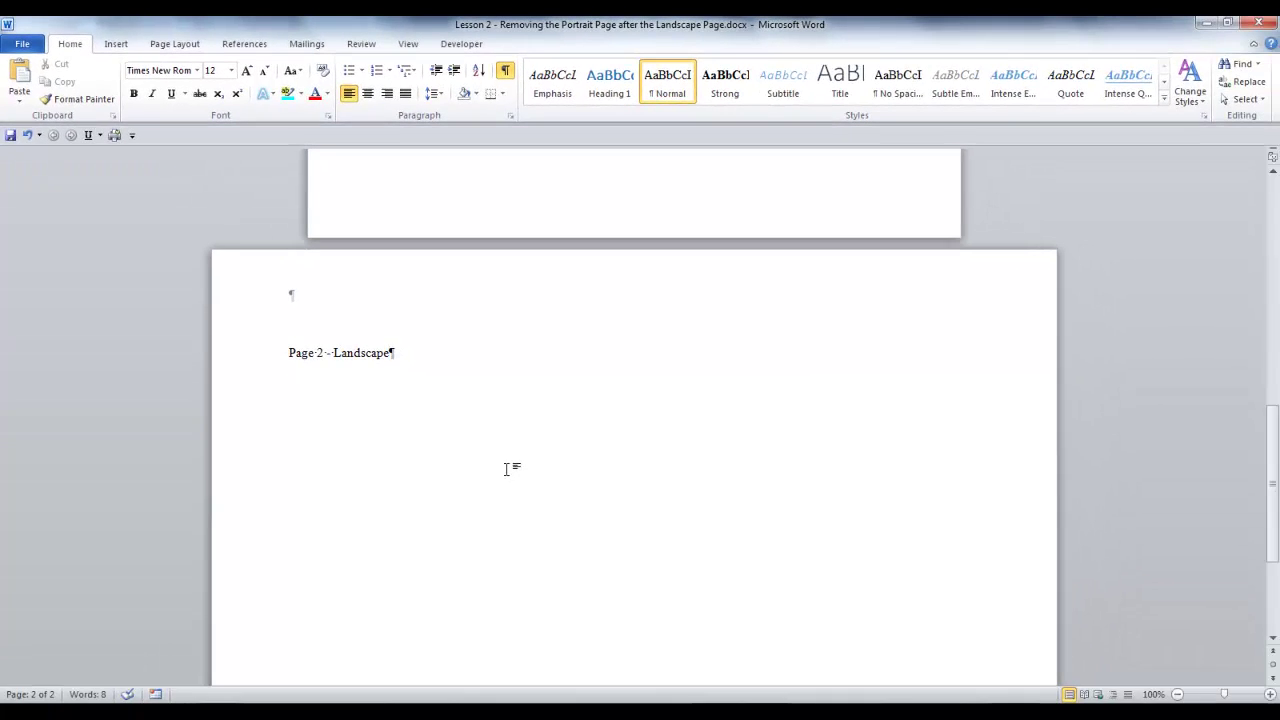
pyautogui.scroll(-7, 762, 505)
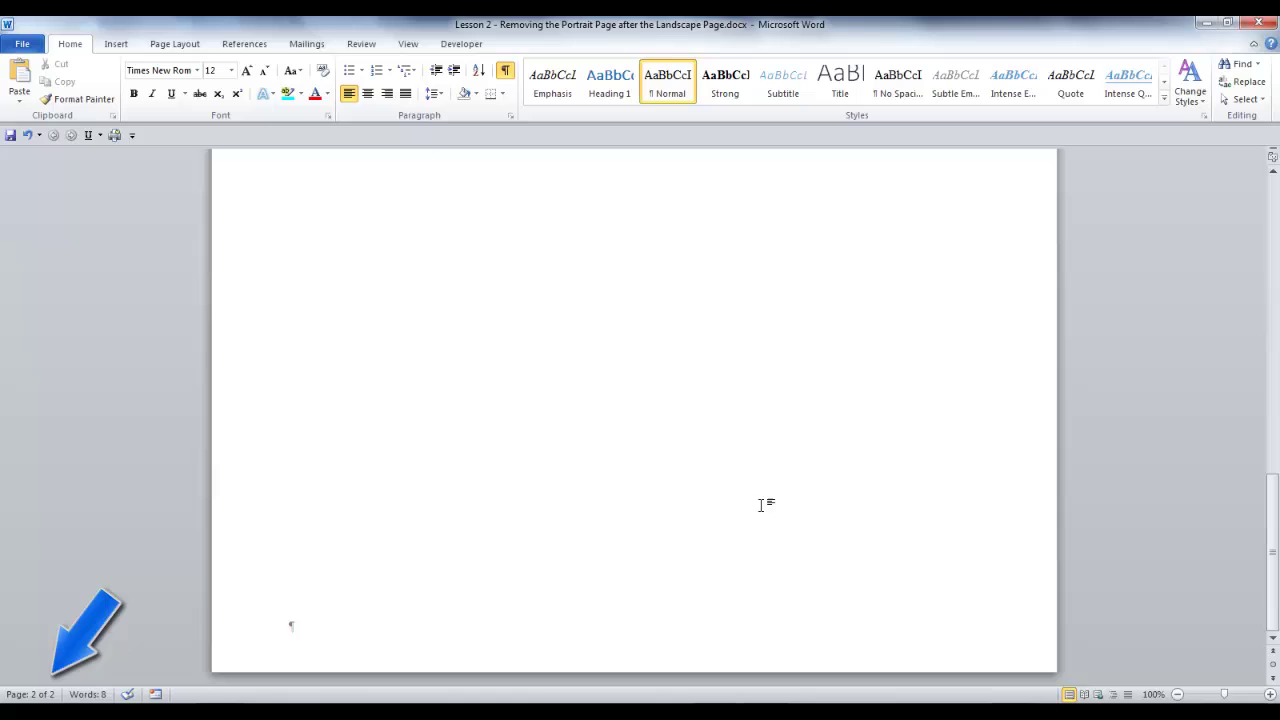
pyautogui.scroll(6, 762, 505)
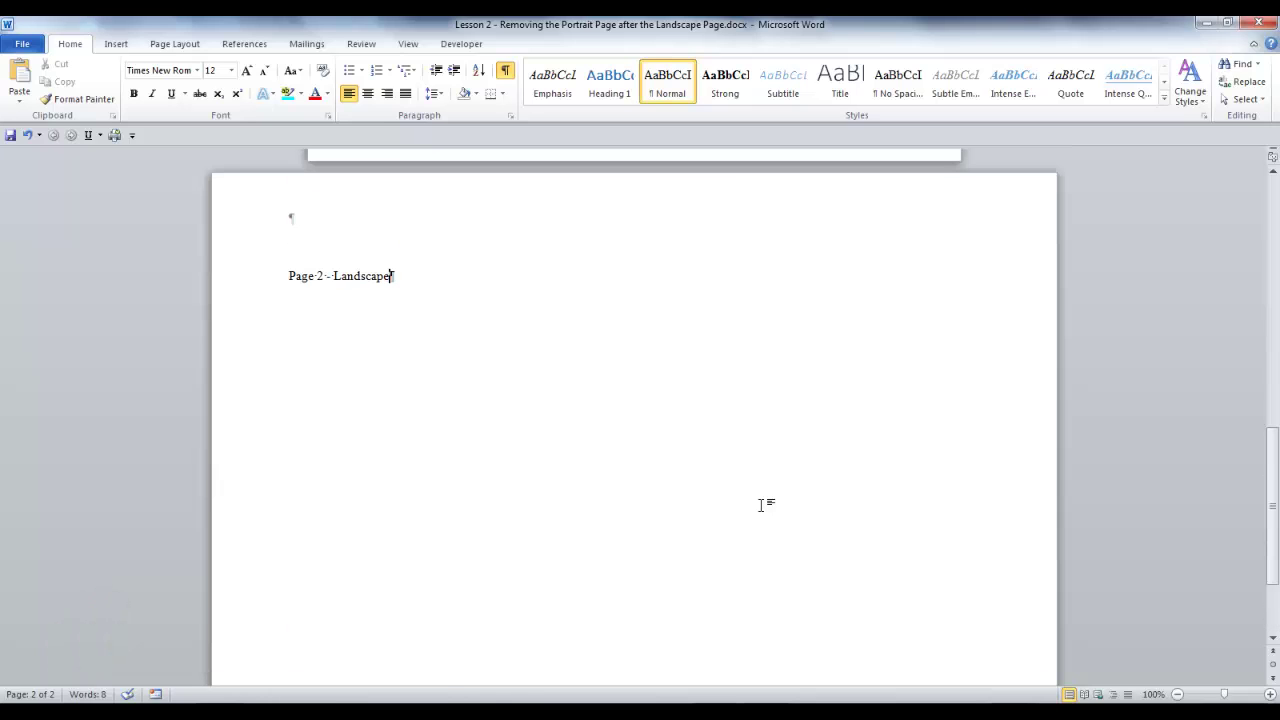
pyautogui.scroll(1, 762, 505)
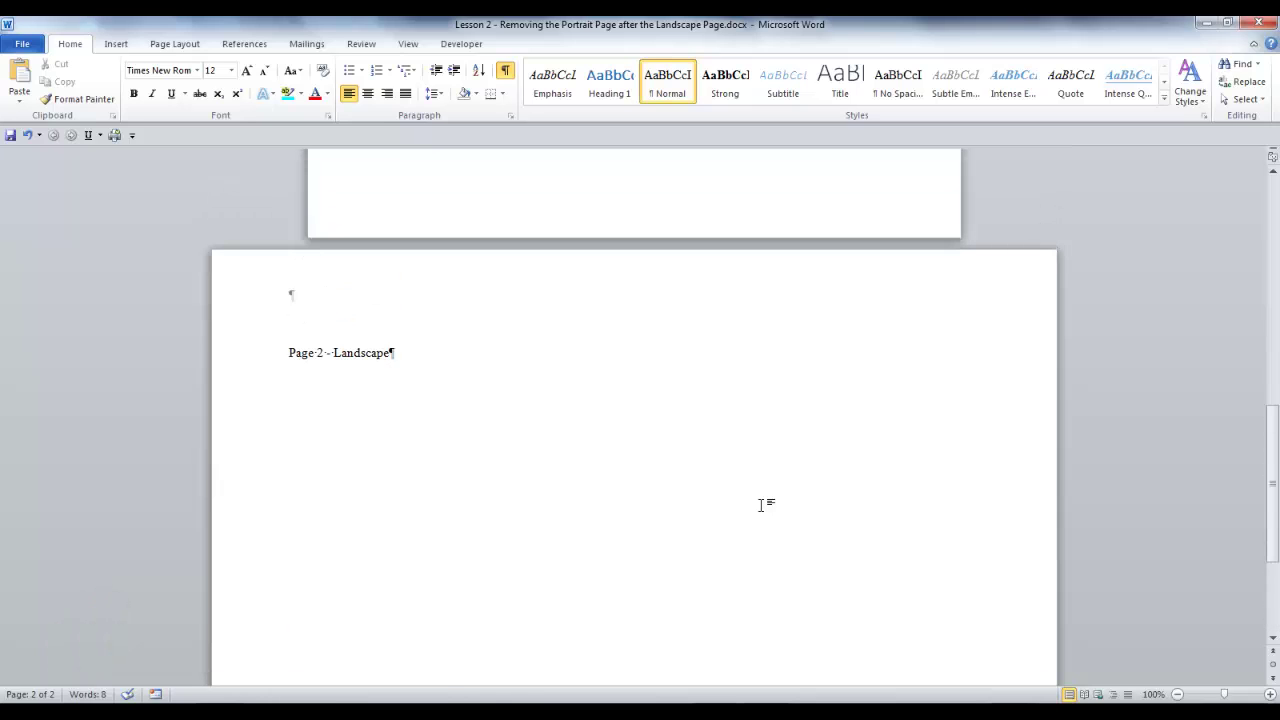